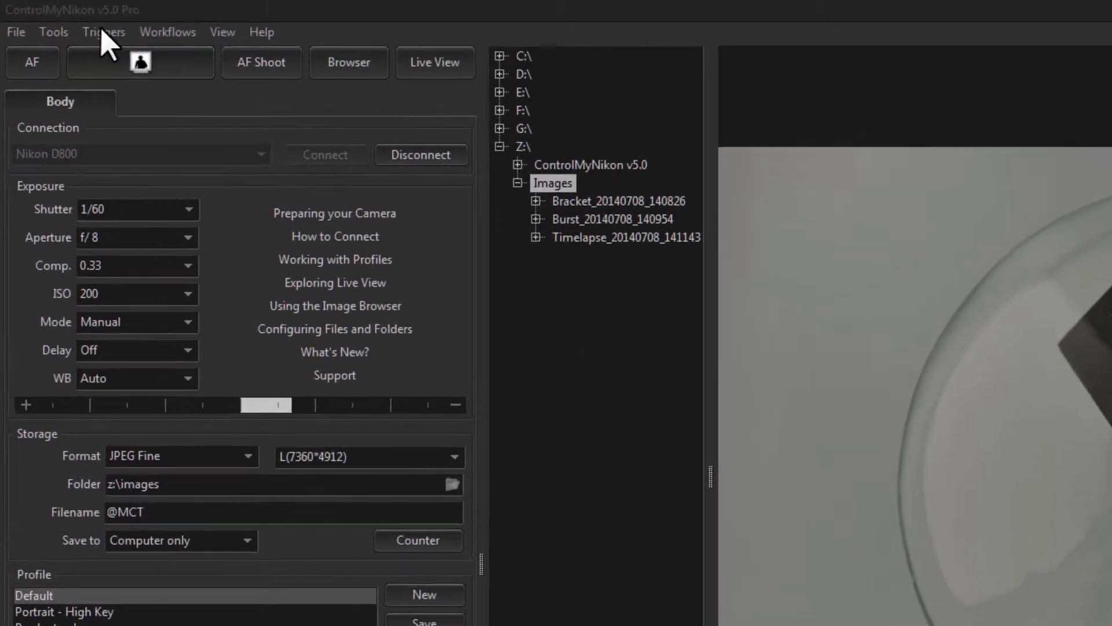
# Step: Enable the TCP/IP trigger server from Triggers > TCP/IP and confirm its address reads 127.0.0.1, port 5000
pyautogui.click(60, 18)
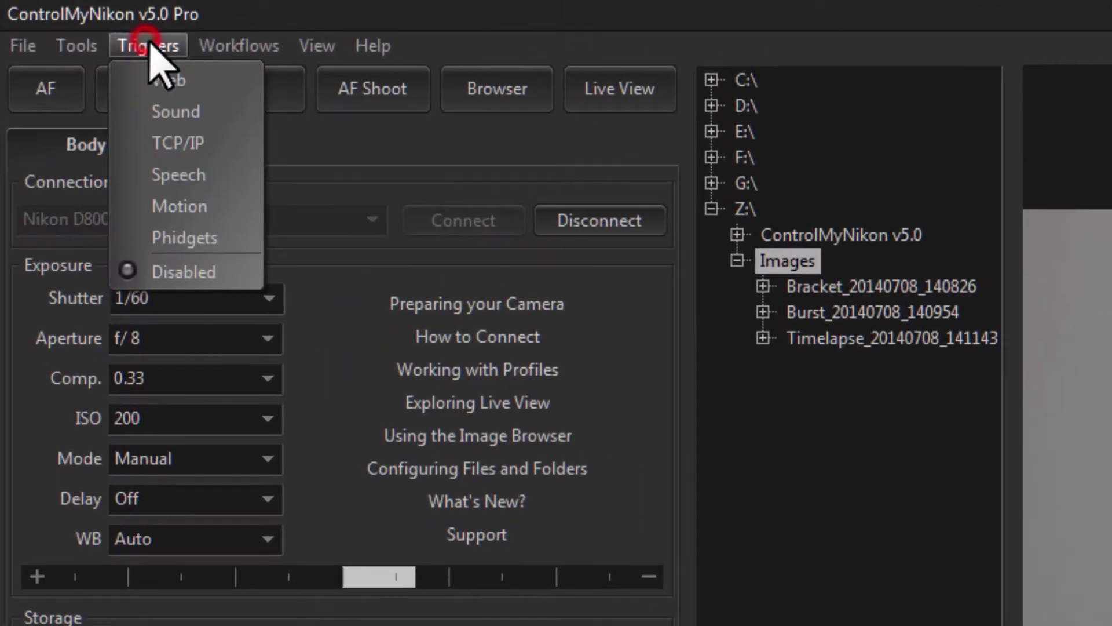
pyautogui.click(192, 143)
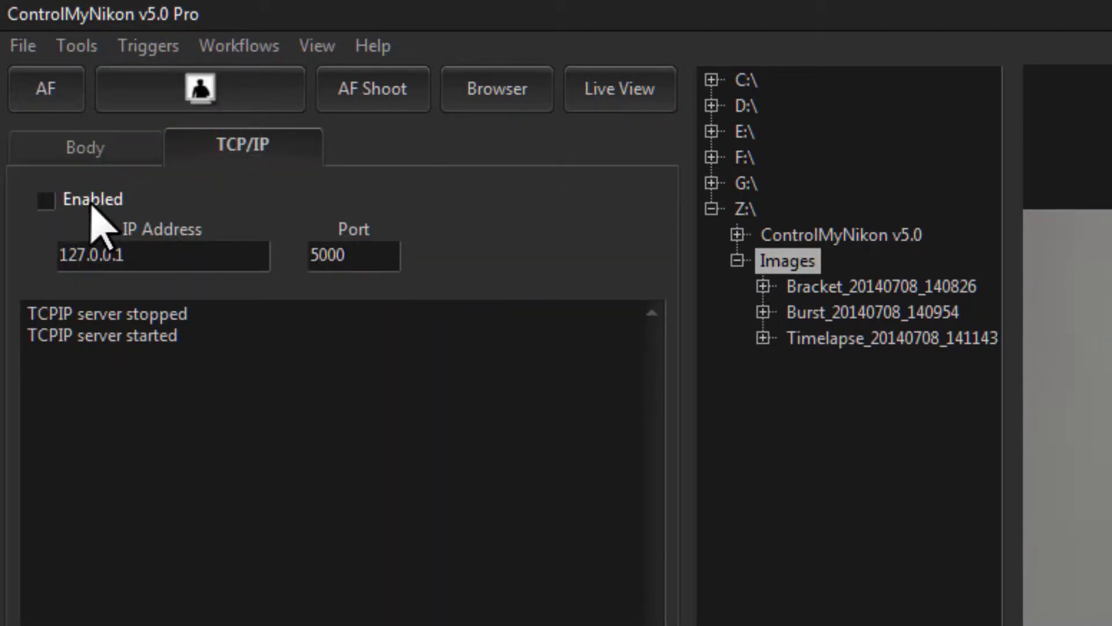
pyautogui.click(85, 202)
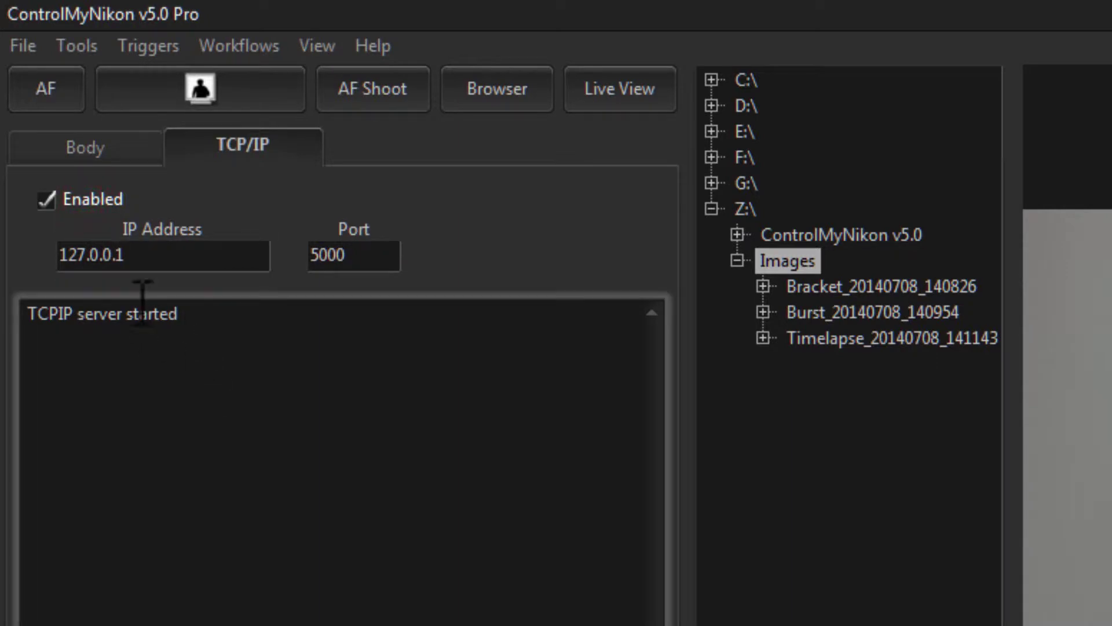
pyautogui.click(163, 253)
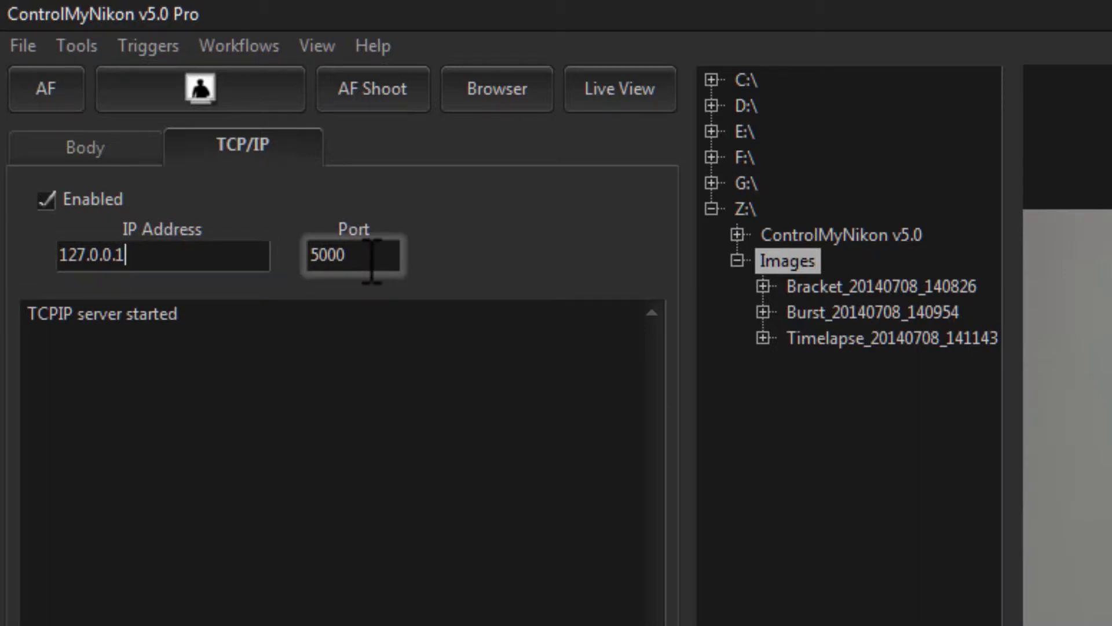
pyautogui.click(374, 45)
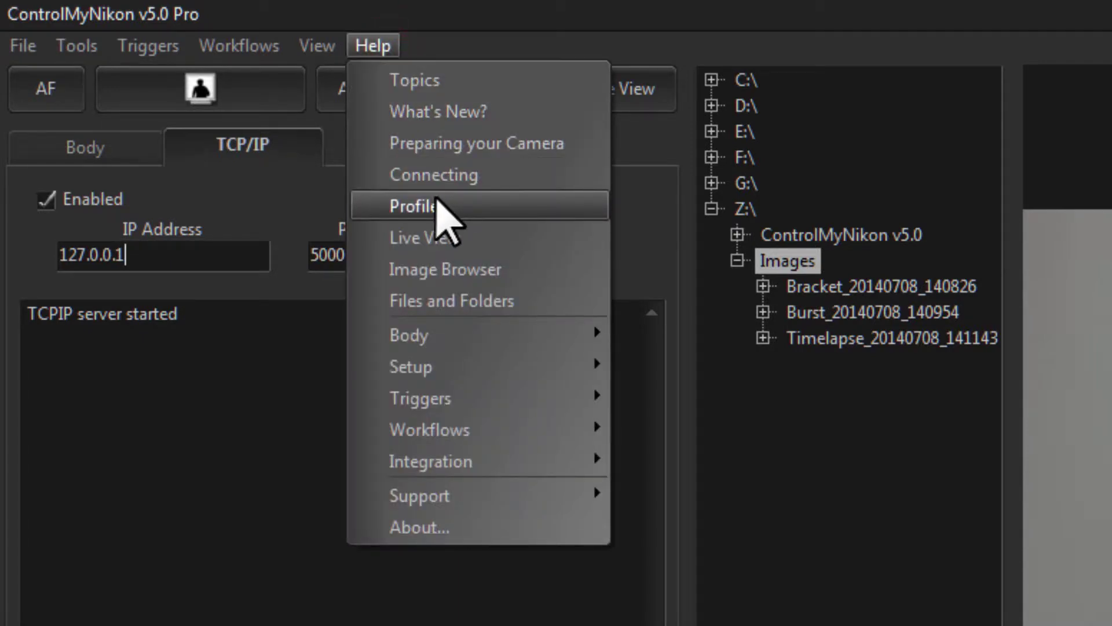
pyautogui.moveTo(461, 402)
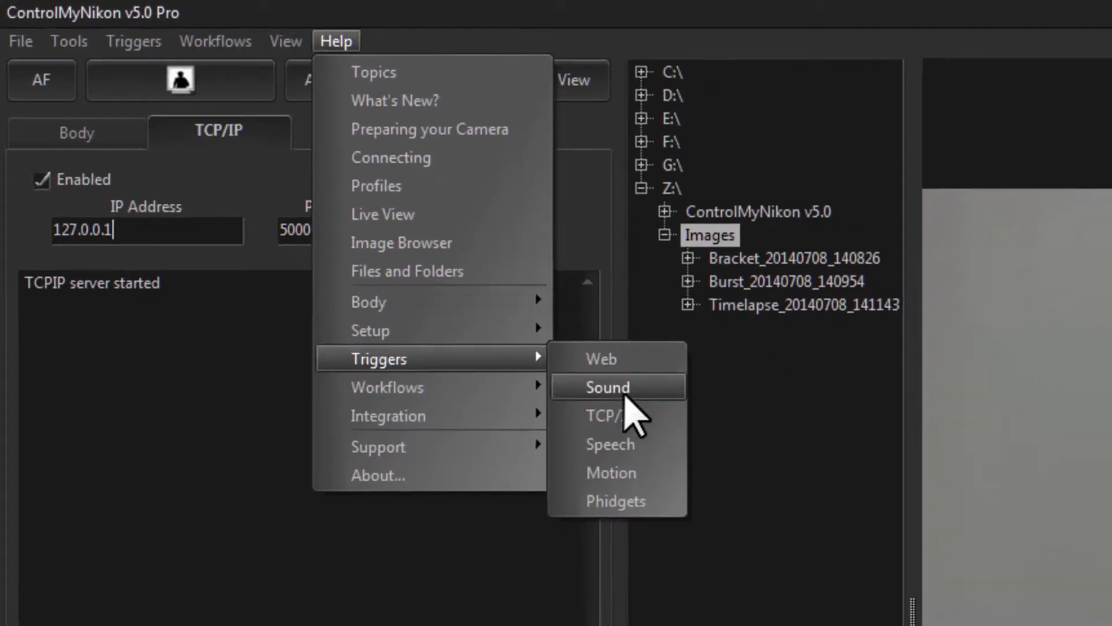
pyautogui.click(602, 416)
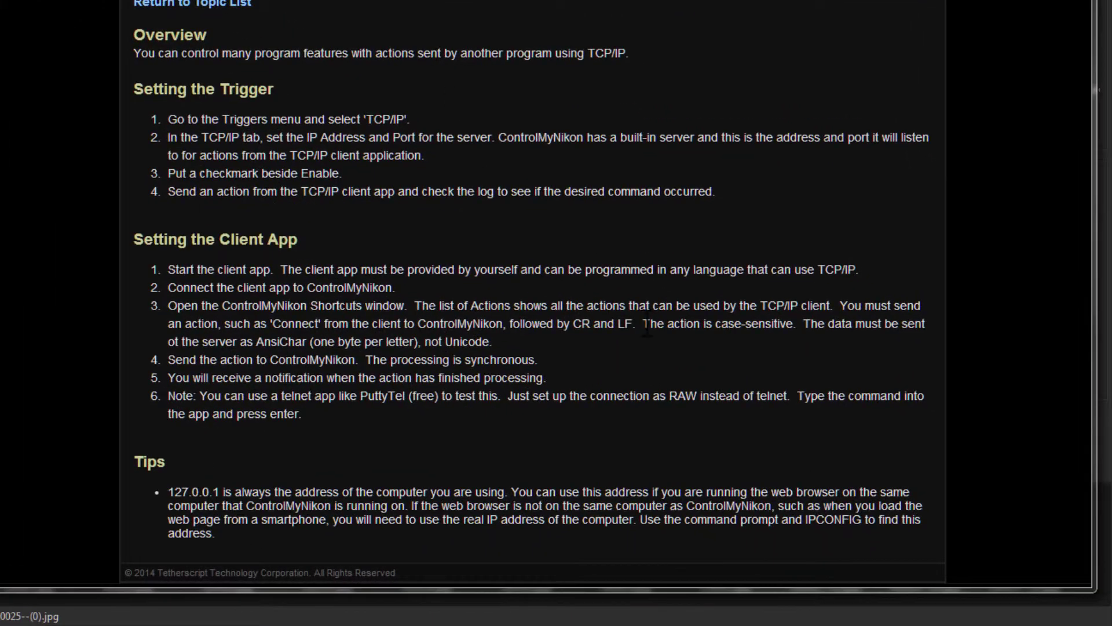
pyautogui.moveTo(640, 325); pyautogui.dragTo(795, 335)
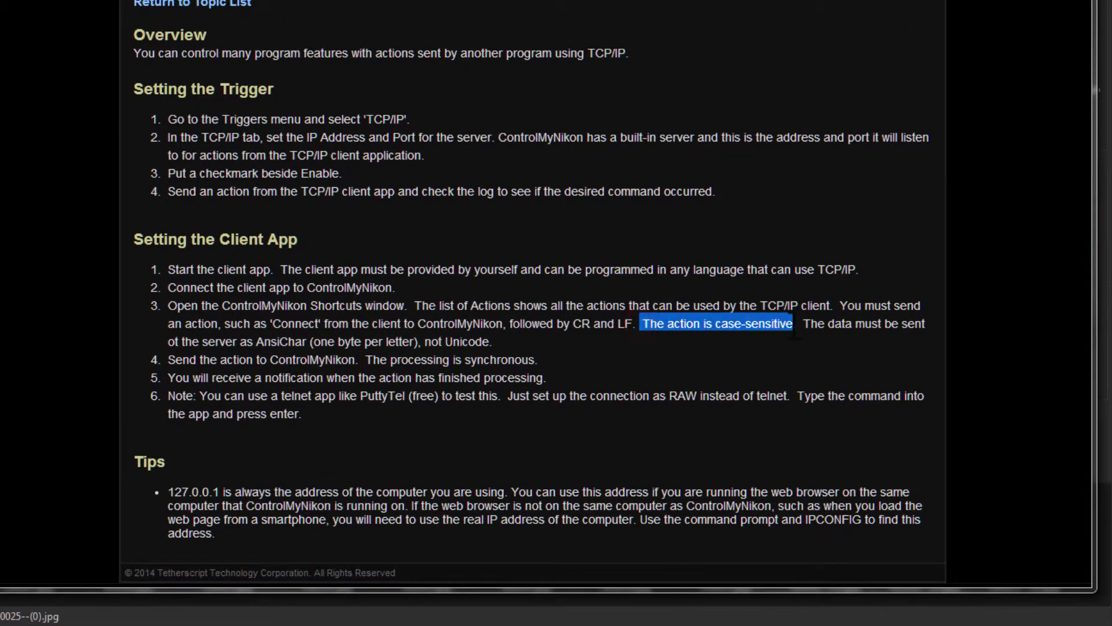
pyautogui.click(429, 329)
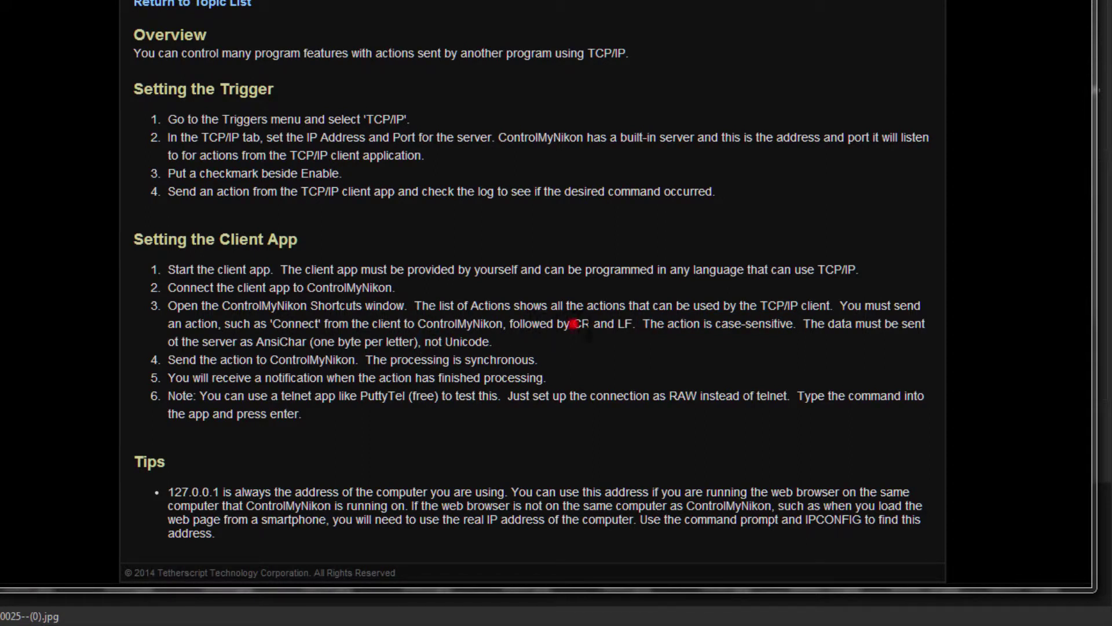
pyautogui.doubleClick(579, 325)
pyautogui.click(612, 329)
pyautogui.moveTo(425, 342); pyautogui.dragTo(521, 349)
pyautogui.click(554, 415)
pyautogui.moveTo(361, 398); pyautogui.dragTo(409, 400)
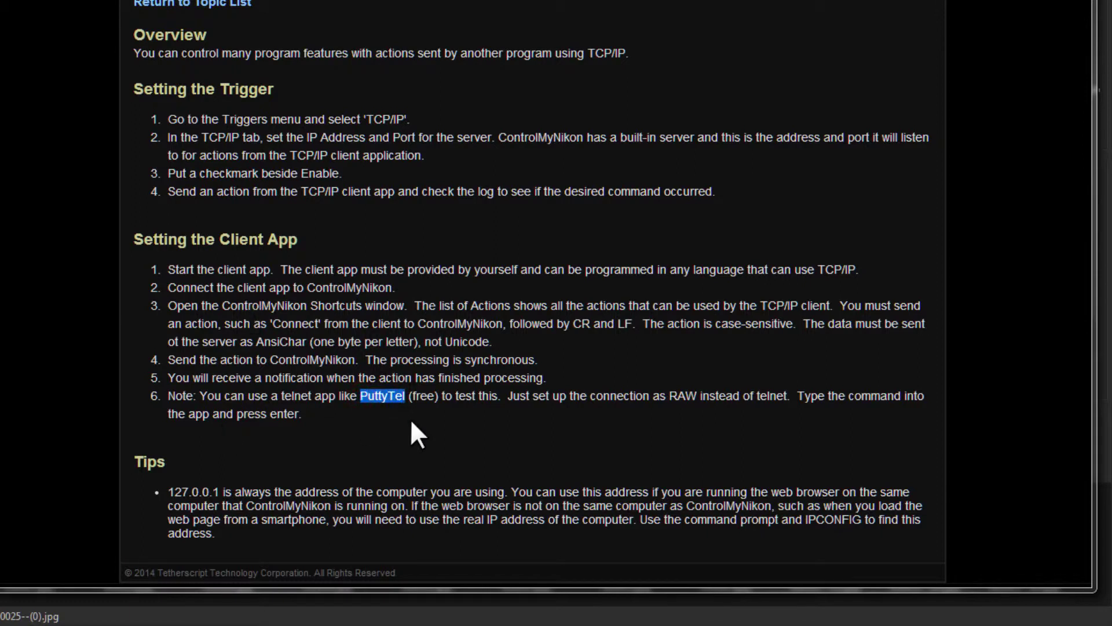
pyautogui.click(437, 401)
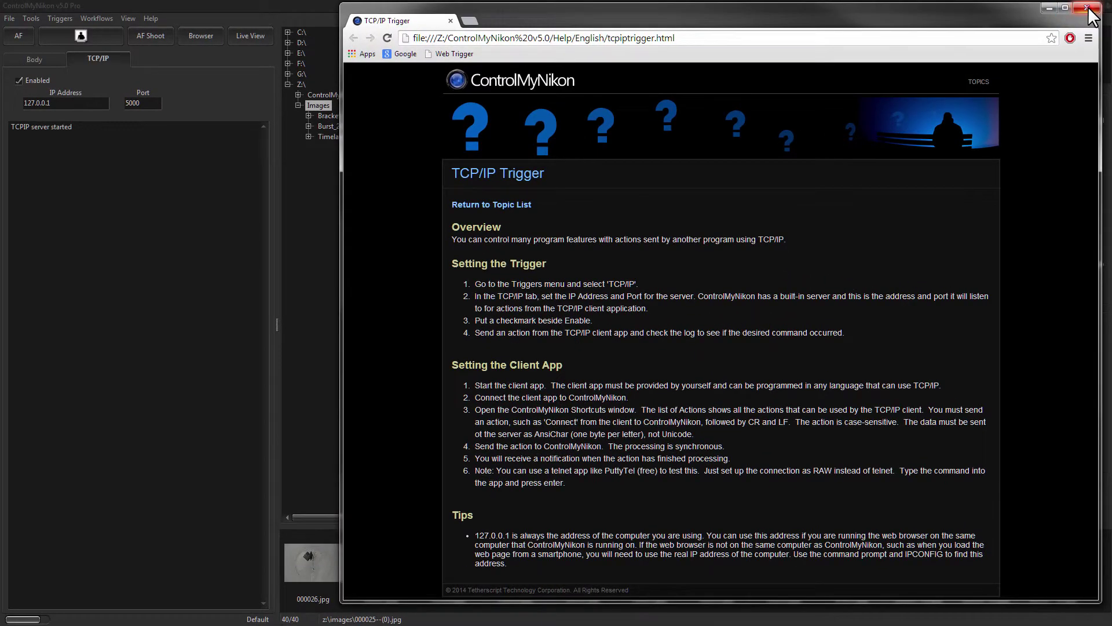
pyautogui.click(1088, 8)
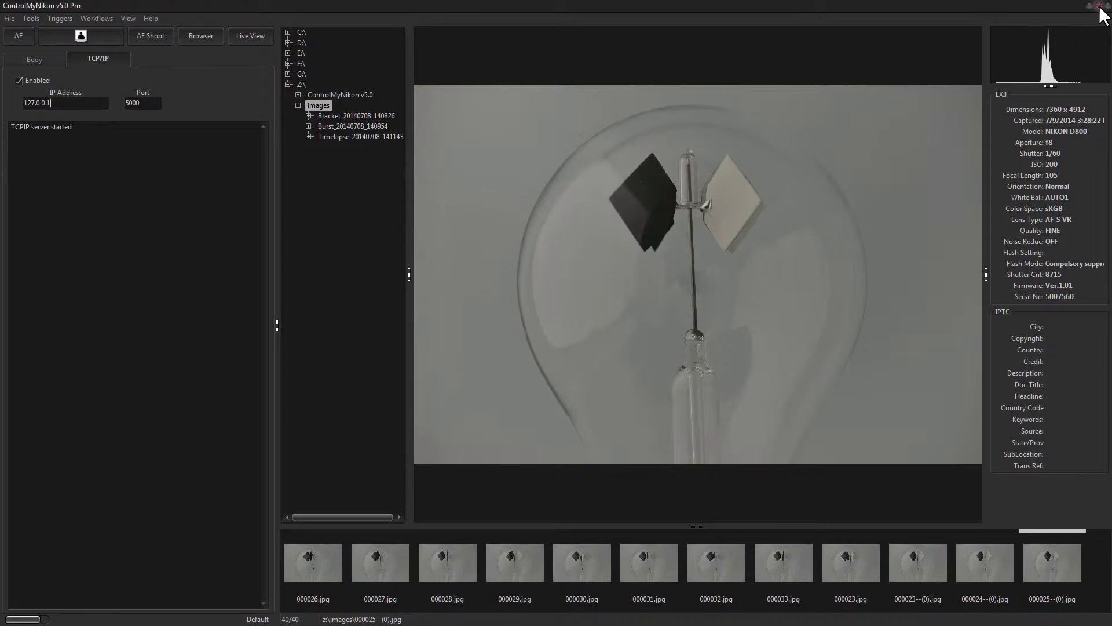
# Step: Minimize ControlMyNikon and bring the TCPIP Trigger Generator window forward, repositioning it
pyautogui.click(1099, 8)
pyautogui.click(850, 258)
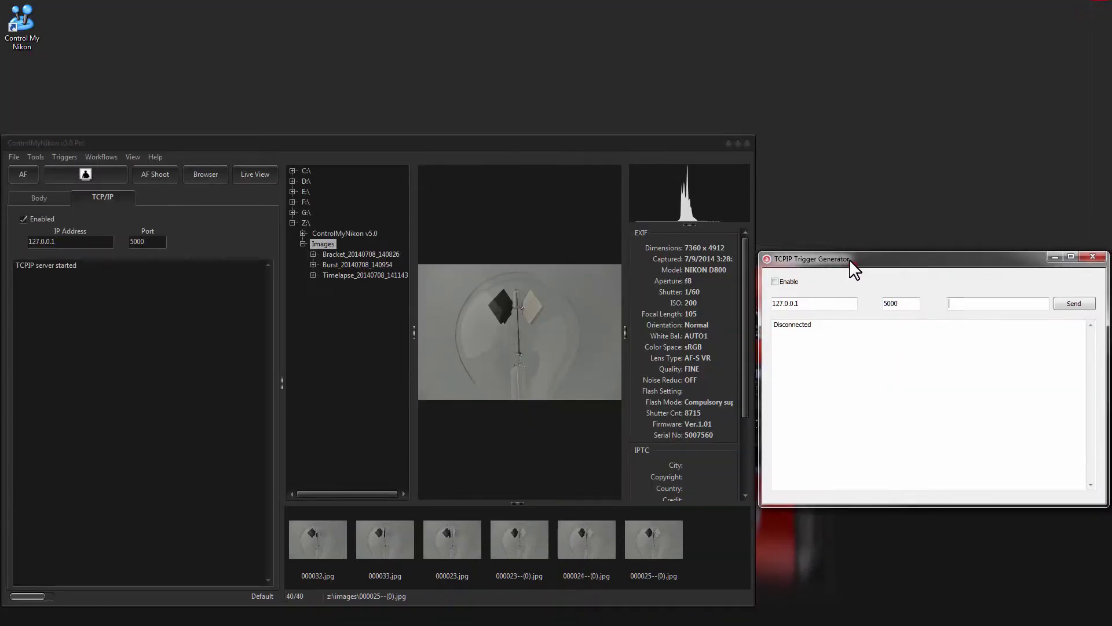
pyautogui.moveTo(850, 259); pyautogui.dragTo(848, 256)
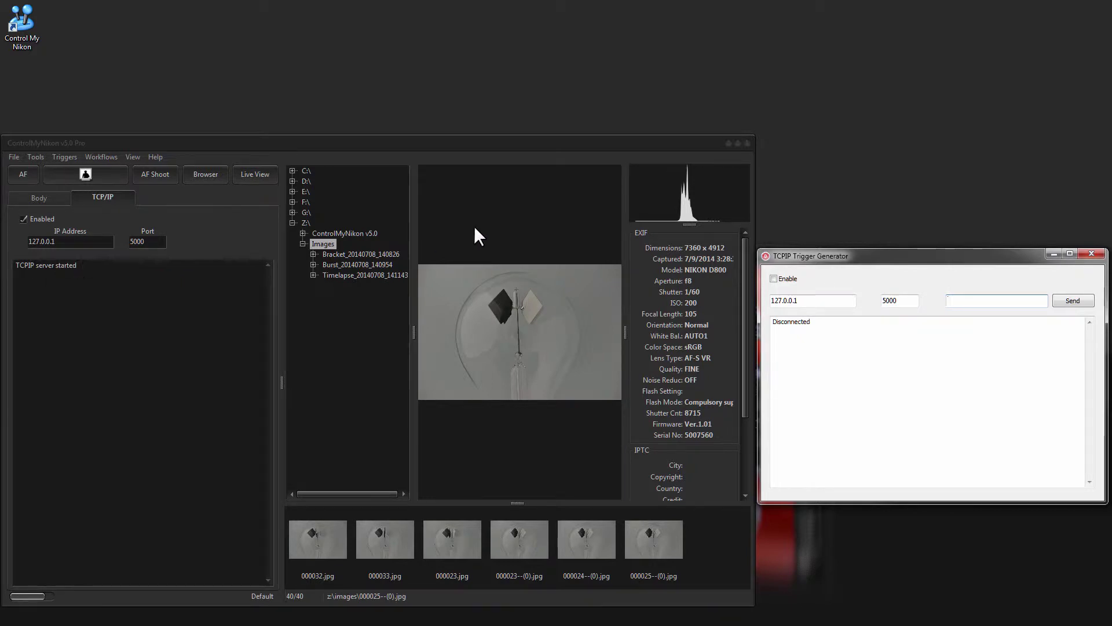
pyautogui.moveTo(846, 258); pyautogui.dragTo(847, 248)
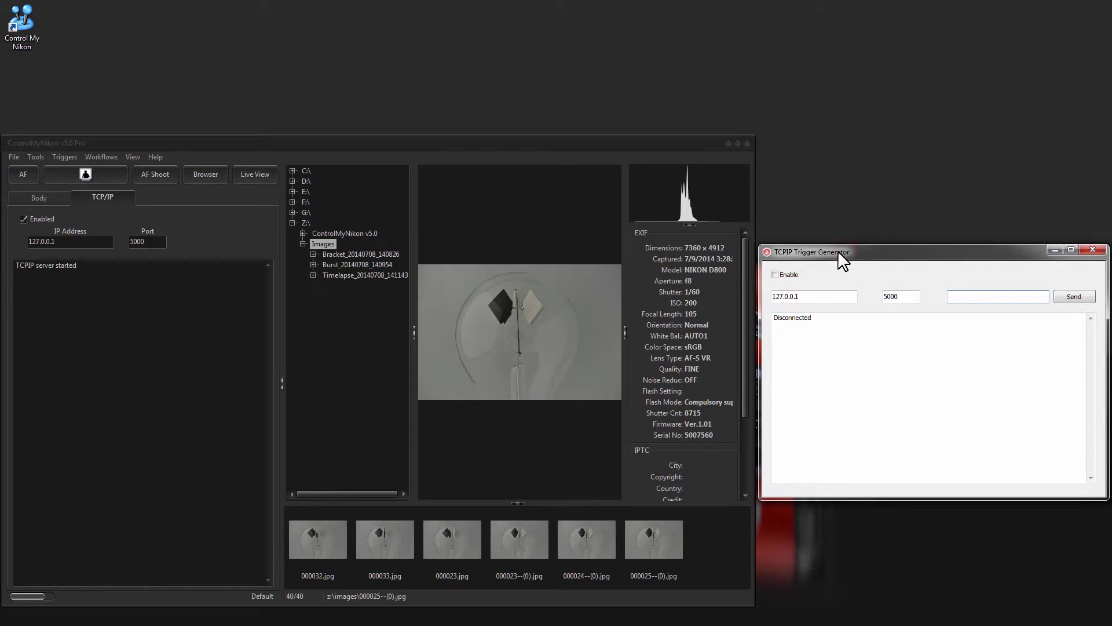
# Step: Connect the test client to 127.0.0.1:5000 and verify both logs show the accepted connection
pyautogui.click(775, 275)
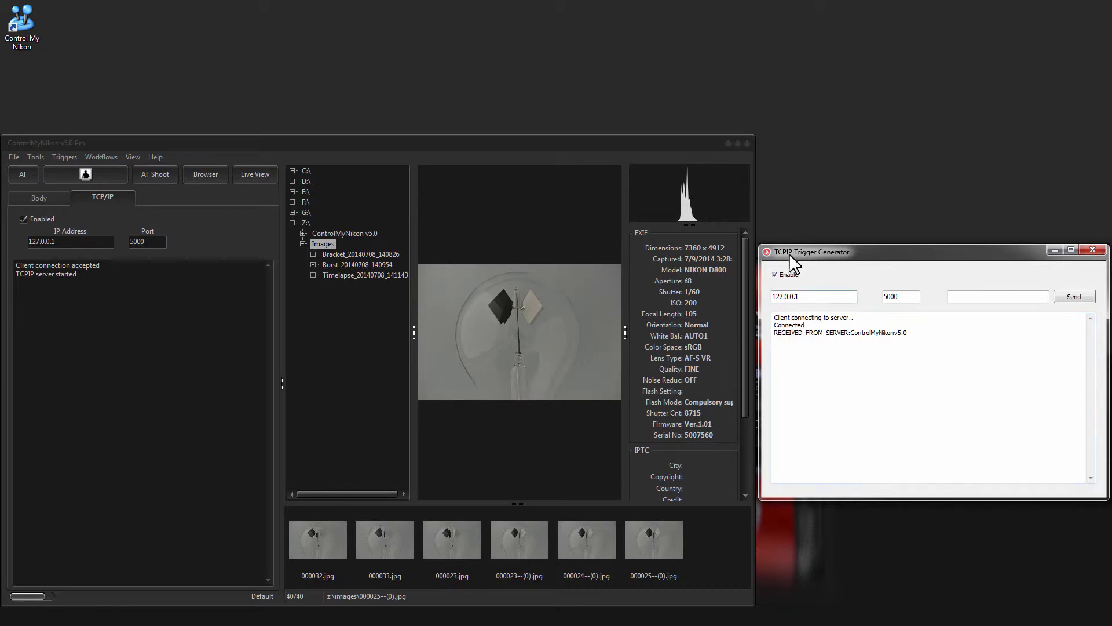
pyautogui.click(137, 298)
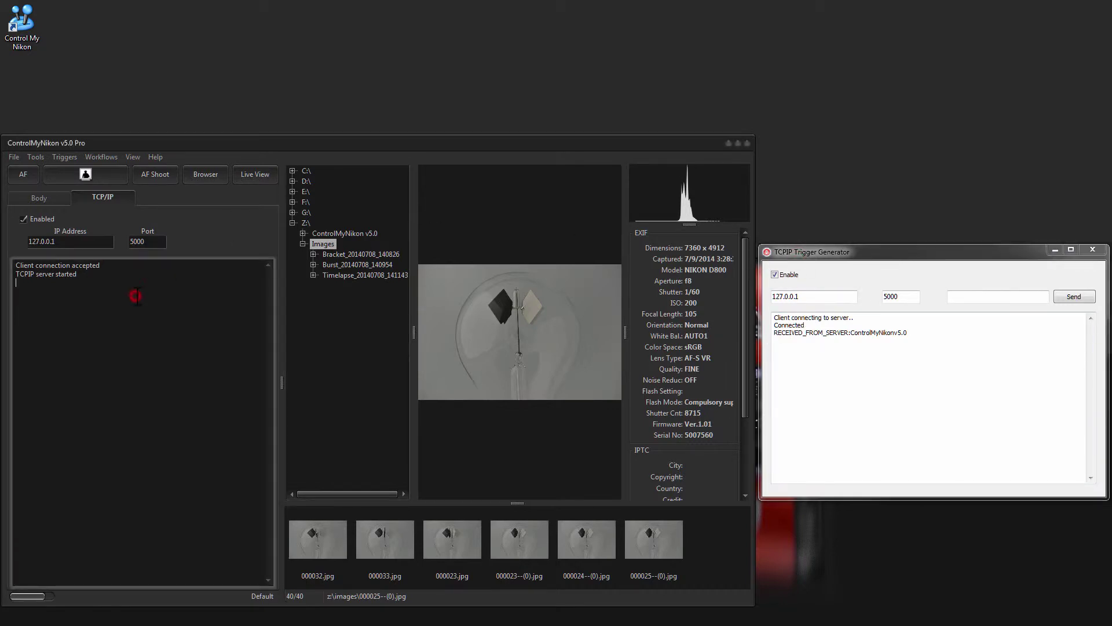
pyautogui.click(832, 374)
pyautogui.click(179, 308)
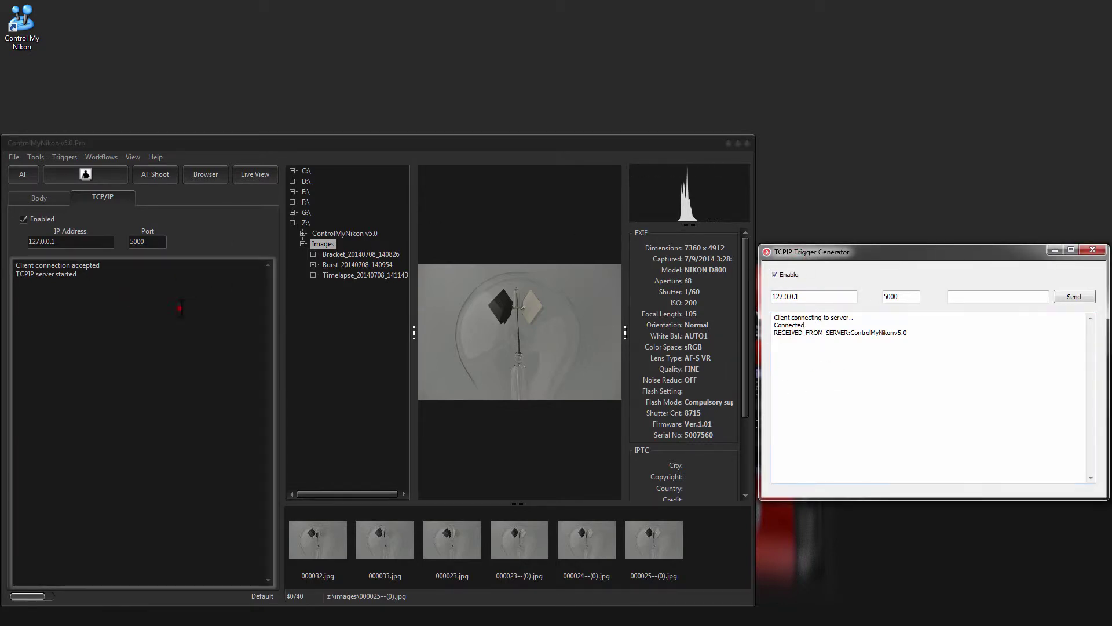
pyautogui.click(826, 365)
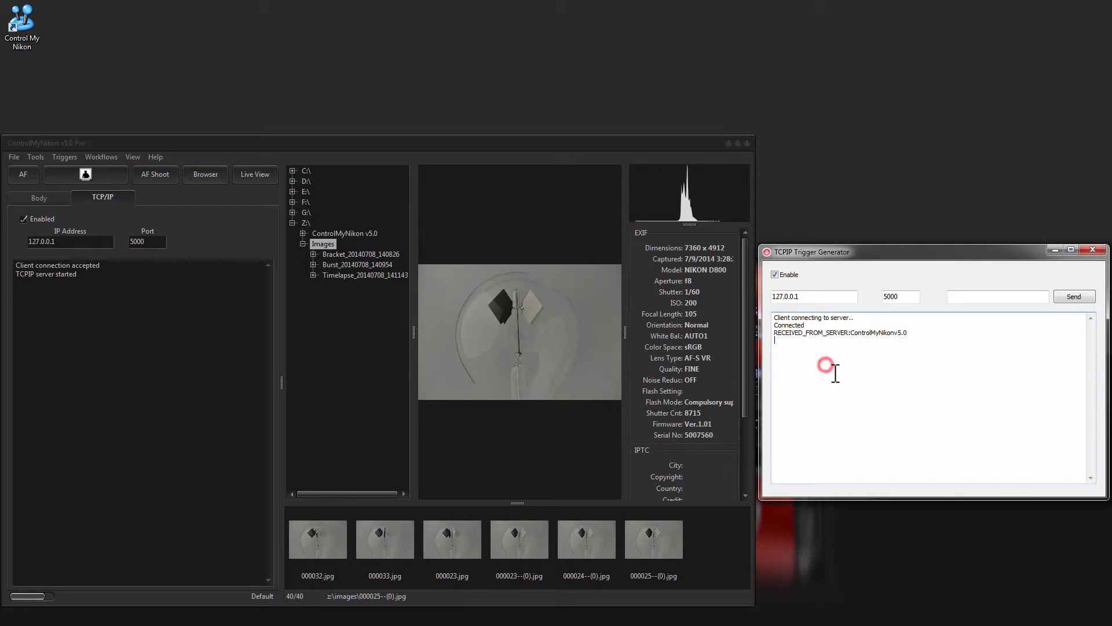
# Step: Send the 'Shoot' command from the Trigger Generator to ControlMyNikon
pyautogui.click(993, 297)
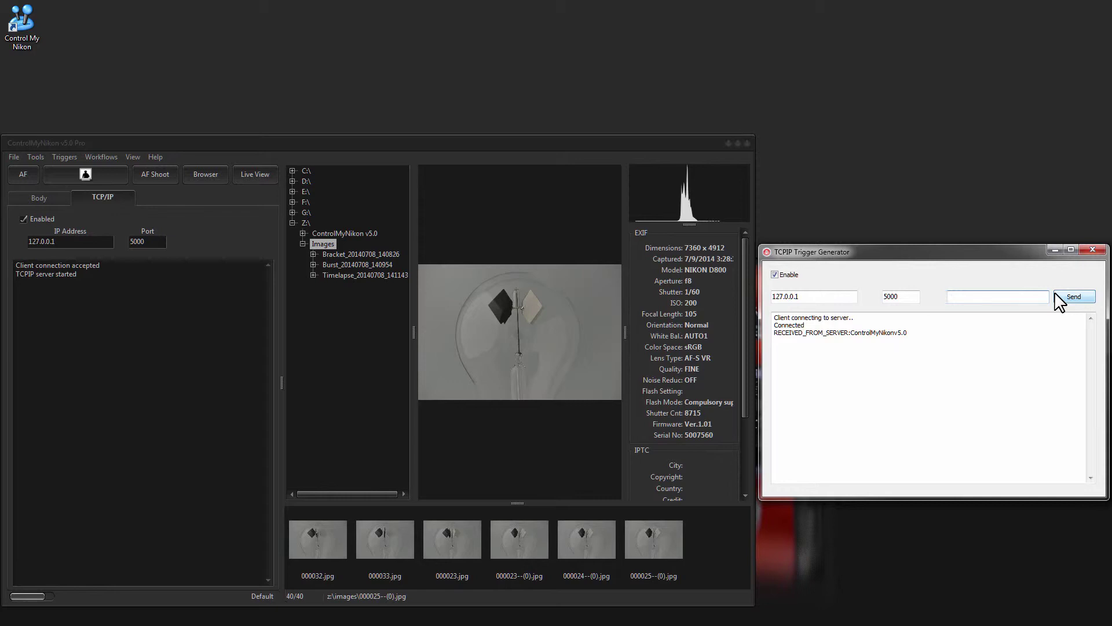
pyautogui.write('Shoot')
pyautogui.click(1074, 298)
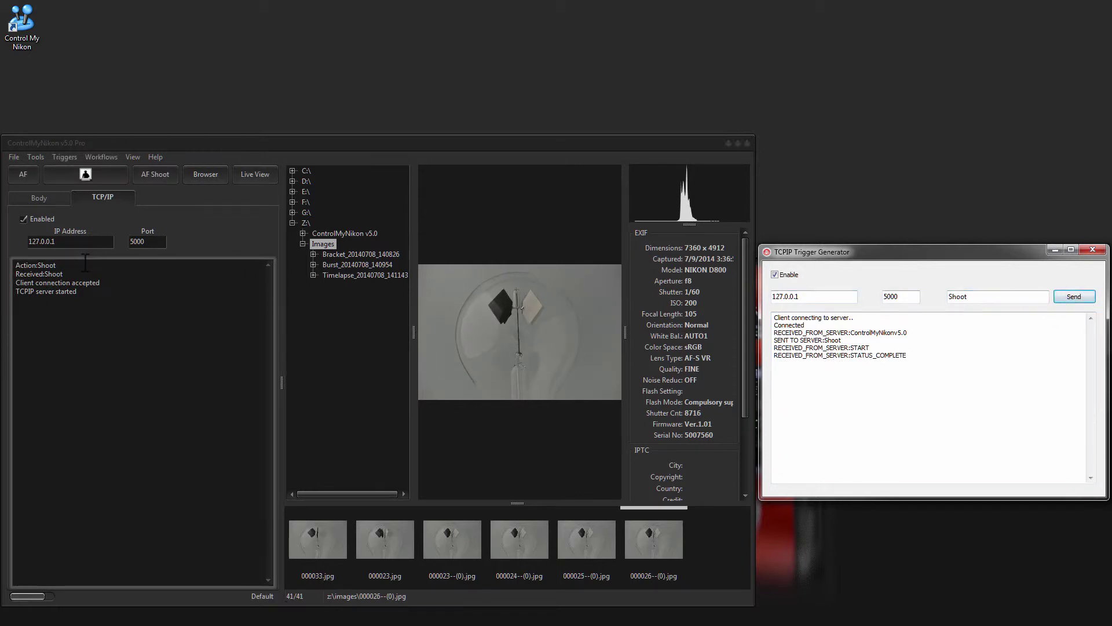
# Step: Highlight the Action:Shoot log line in ControlMyNikon, then the START and STATUS_COMPLETE replies in the Generator
pyautogui.moveTo(58, 265); pyautogui.dragTo(16, 274)
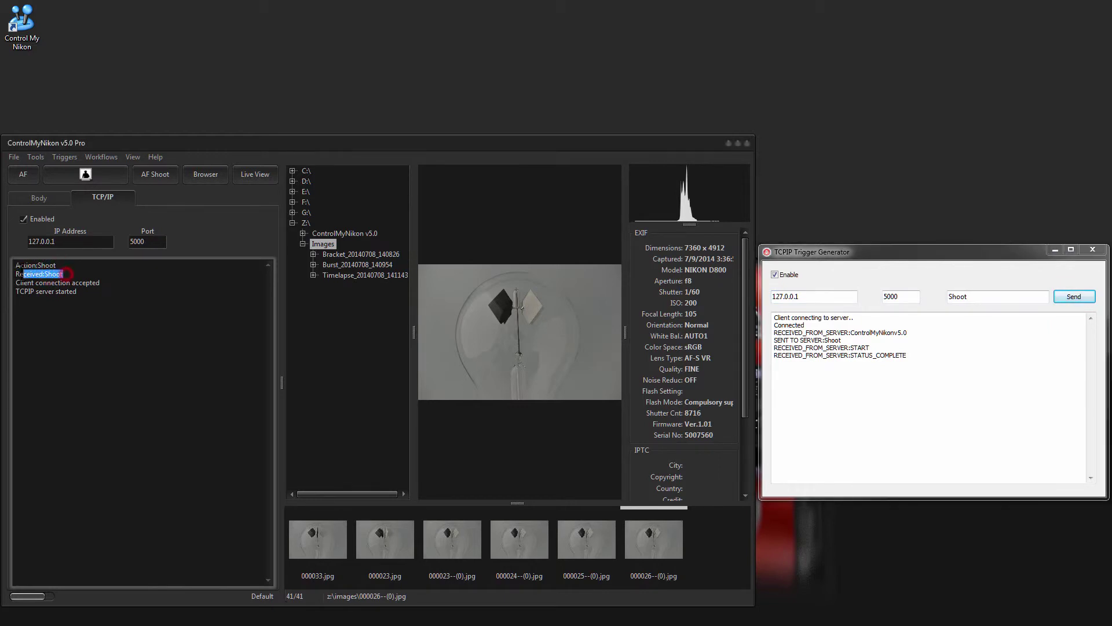
pyautogui.click(63, 265)
pyautogui.moveTo(64, 265); pyautogui.dragTo(15, 266)
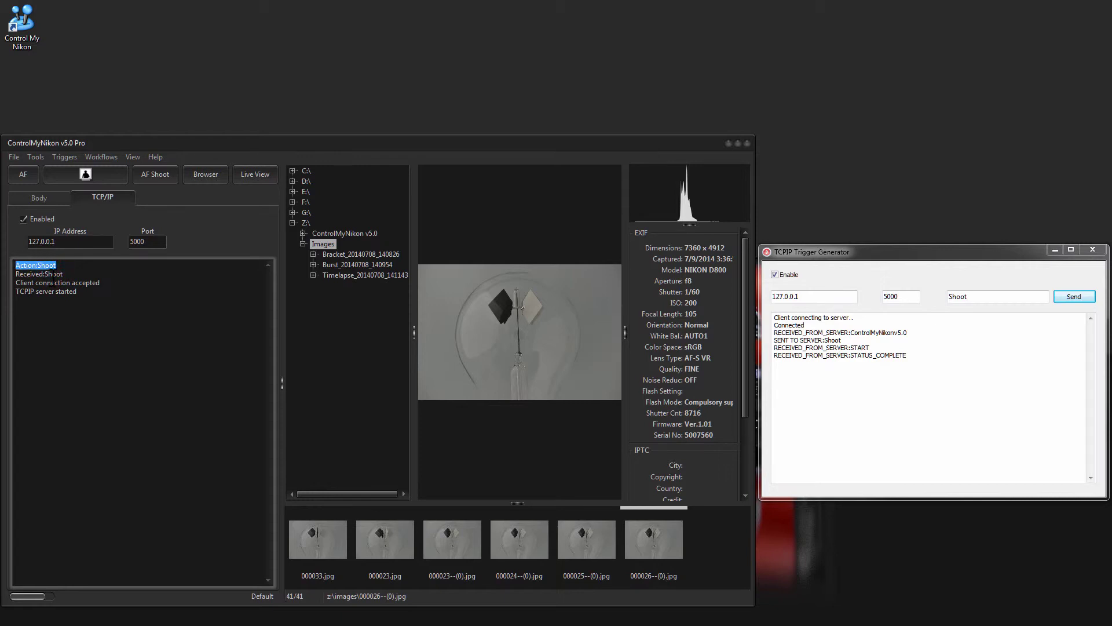
pyautogui.click(855, 332)
pyautogui.moveTo(871, 348); pyautogui.dragTo(767, 343)
pyautogui.click(880, 355)
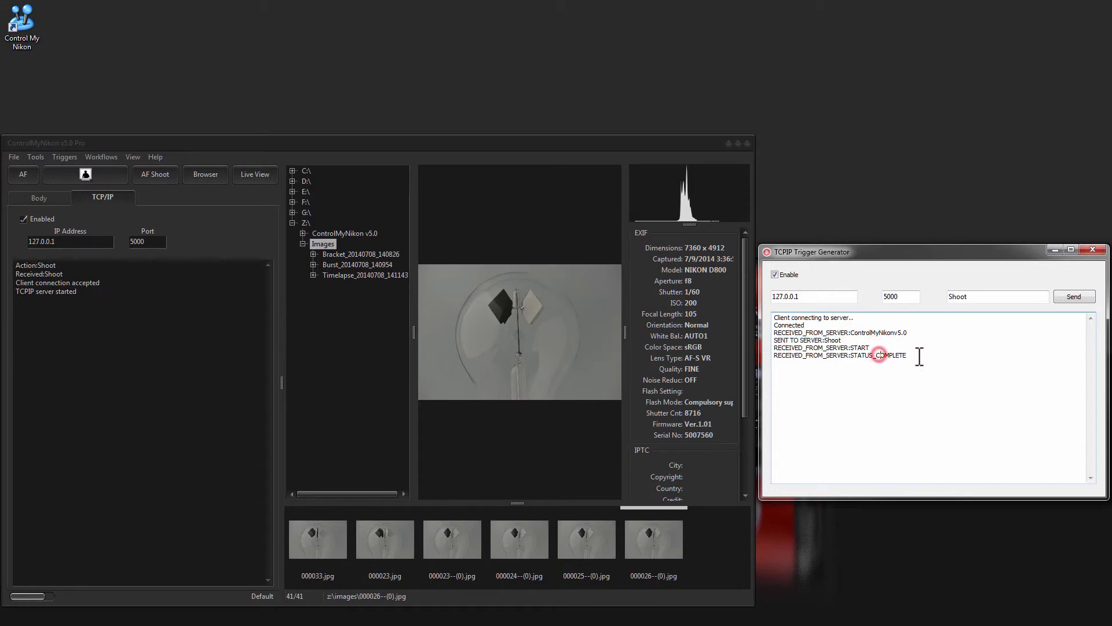
pyautogui.moveTo(915, 356); pyautogui.dragTo(777, 356)
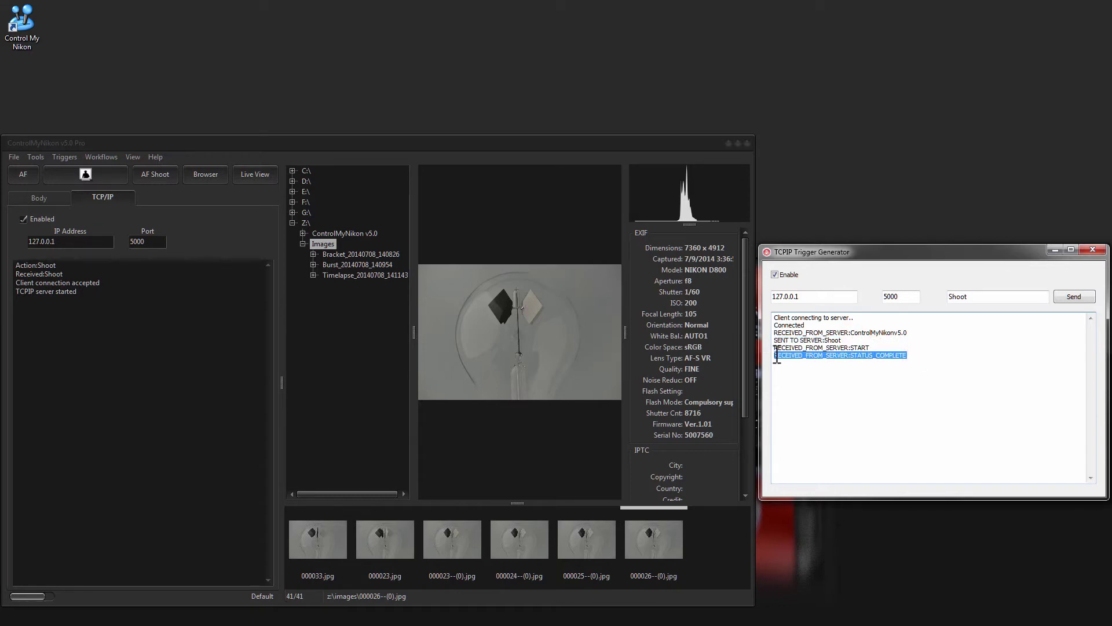
pyautogui.click(801, 364)
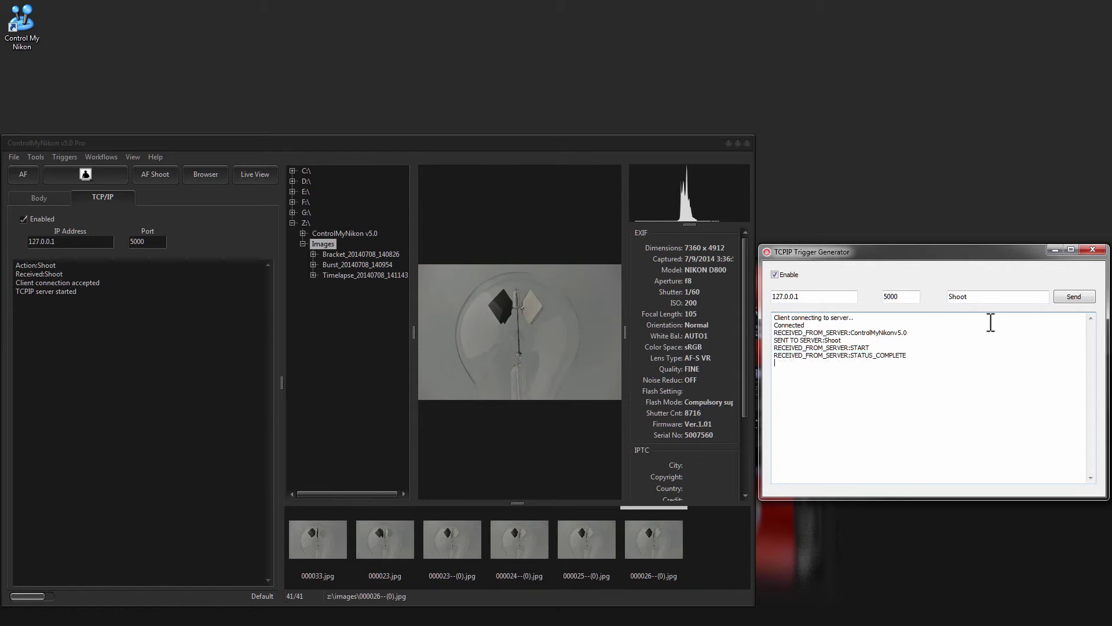
# Step: Resend the Shoot command to capture a second image, 000027--(0).jpg
pyautogui.click(1074, 297)
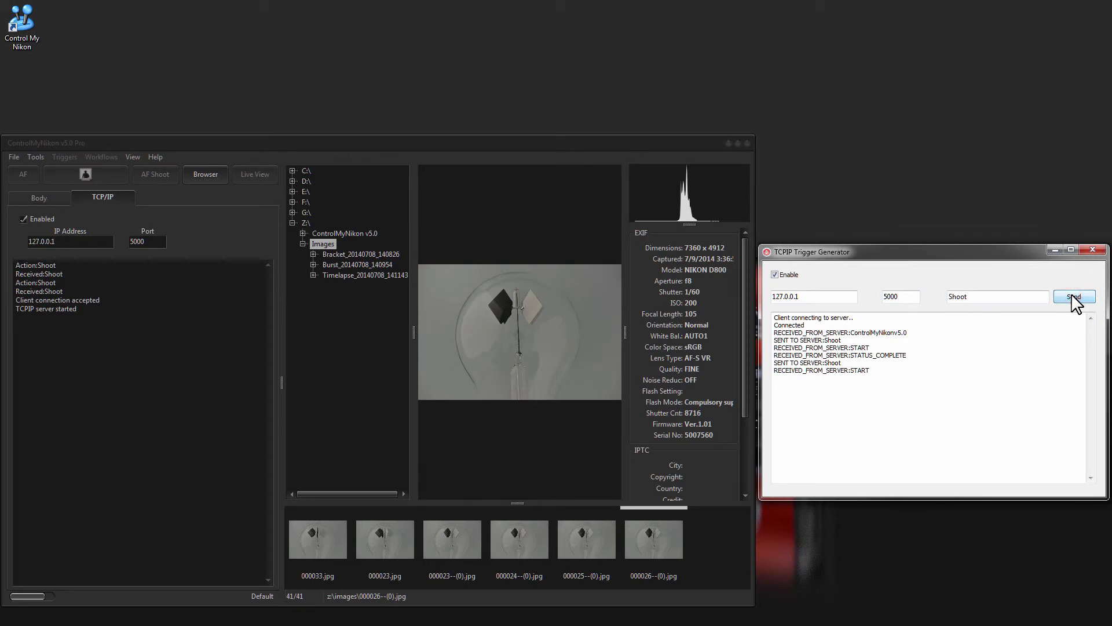